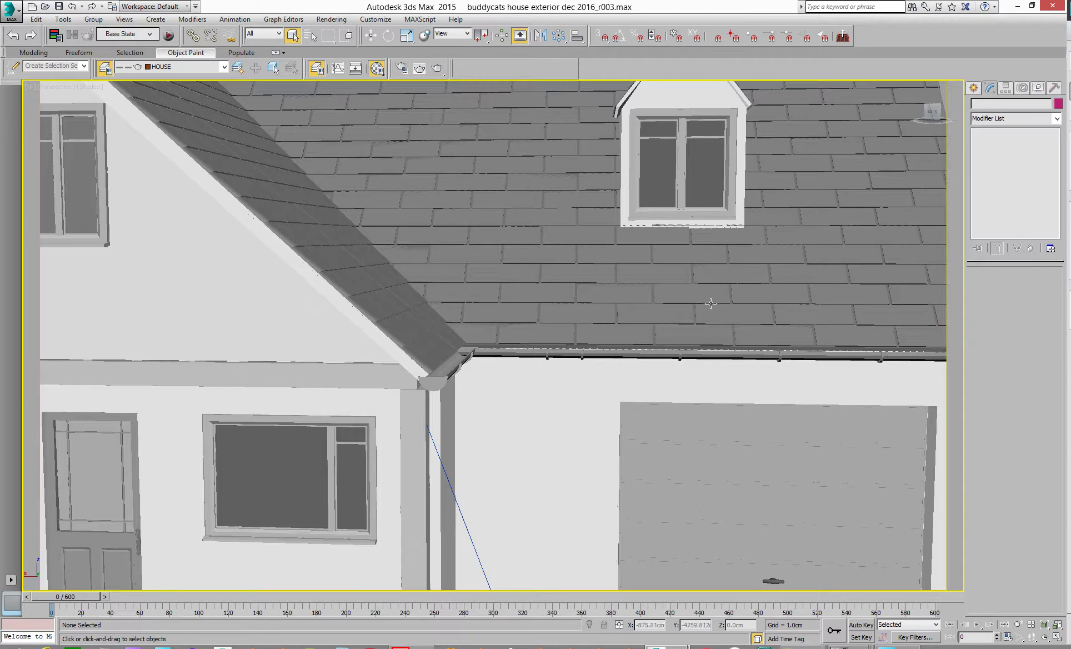
Step: Zoom out and pan the Perspective view to frame the whole house, garage and driveway
scroll(703, 299, "down", 3)
scroll(655, 294, "down", 2)
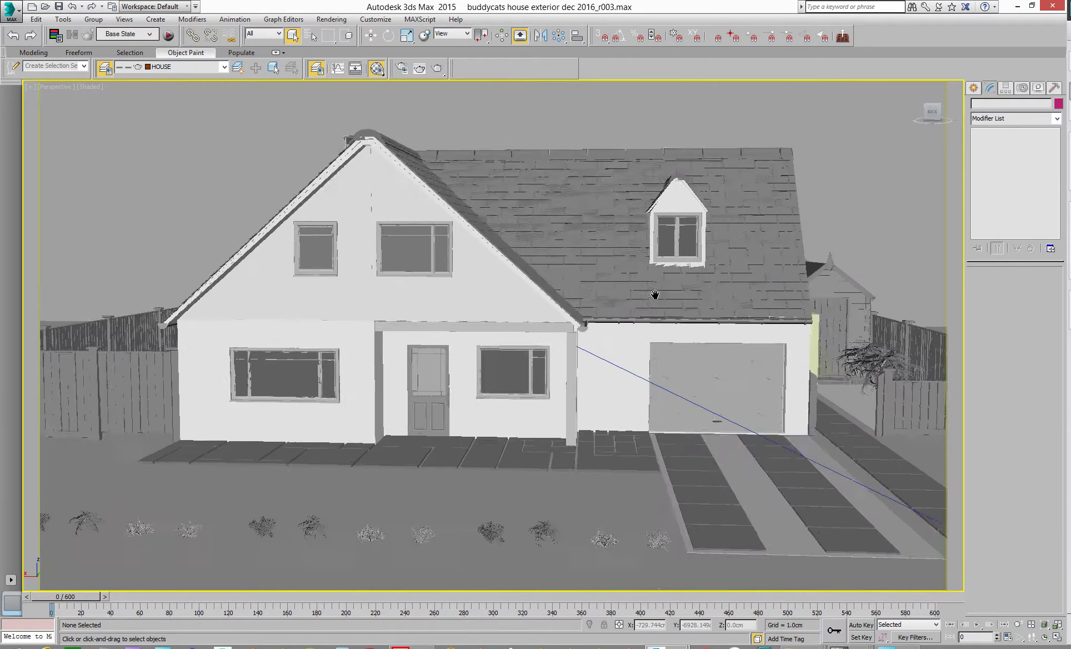
middle_click_drag(655, 294, 679, 379)
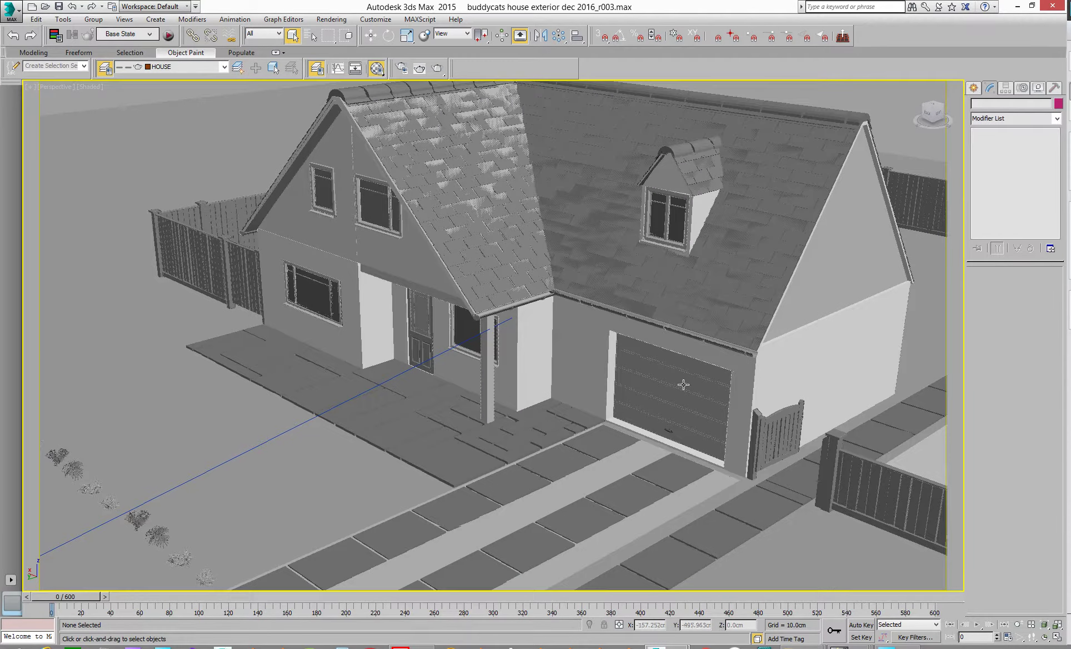
Step: Show the original snowy house scene with snowman and trees in LightWave Modeler
mouse_move(851, 646)
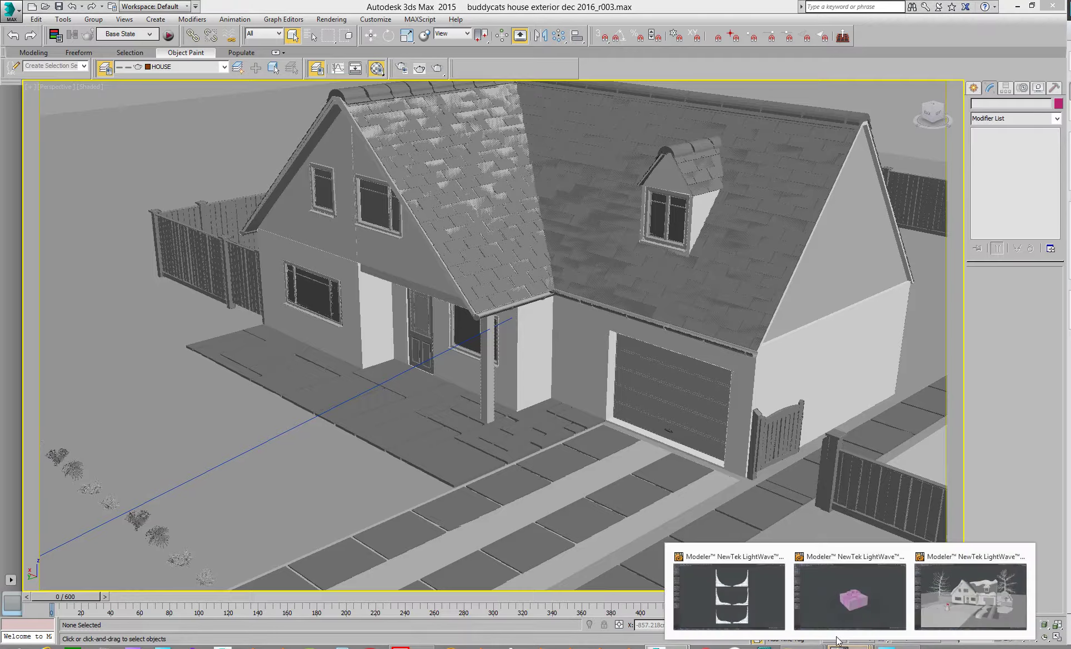
left_click(939, 611)
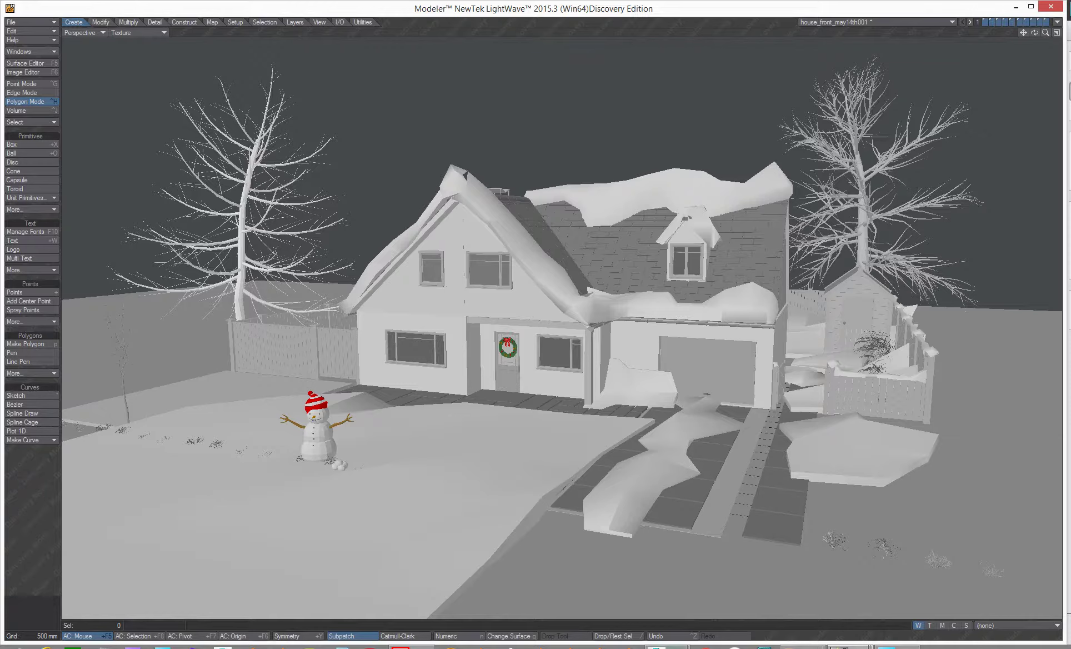
mouse_move(667, 646)
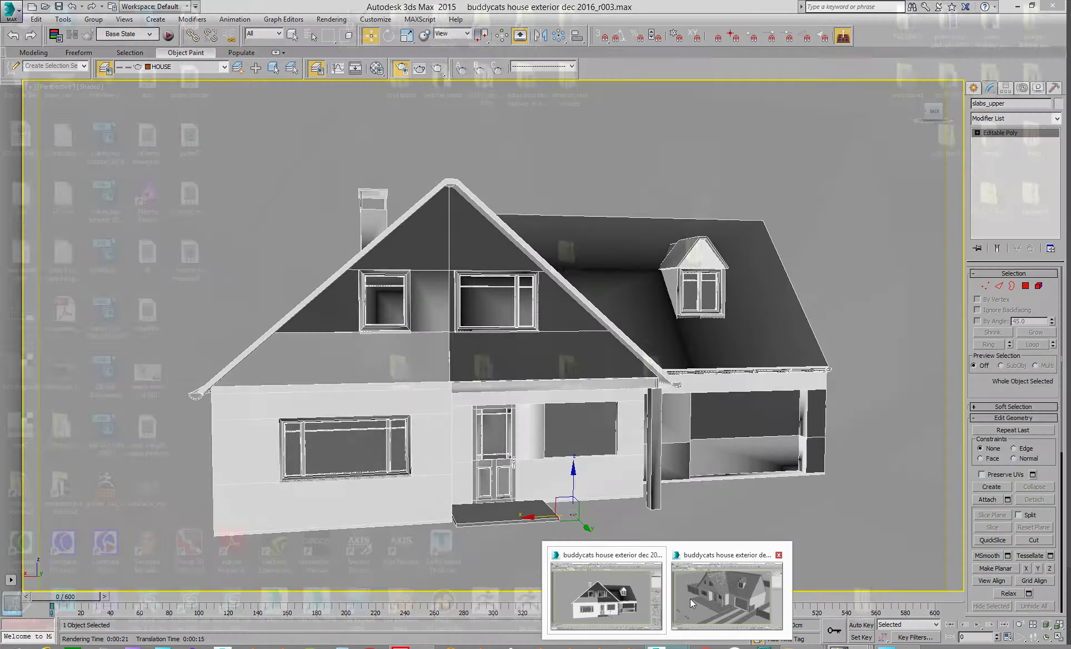
Step: Back in 3ds Max, frame the house front and porch, then open the Material Editor with M
left_click(691, 598)
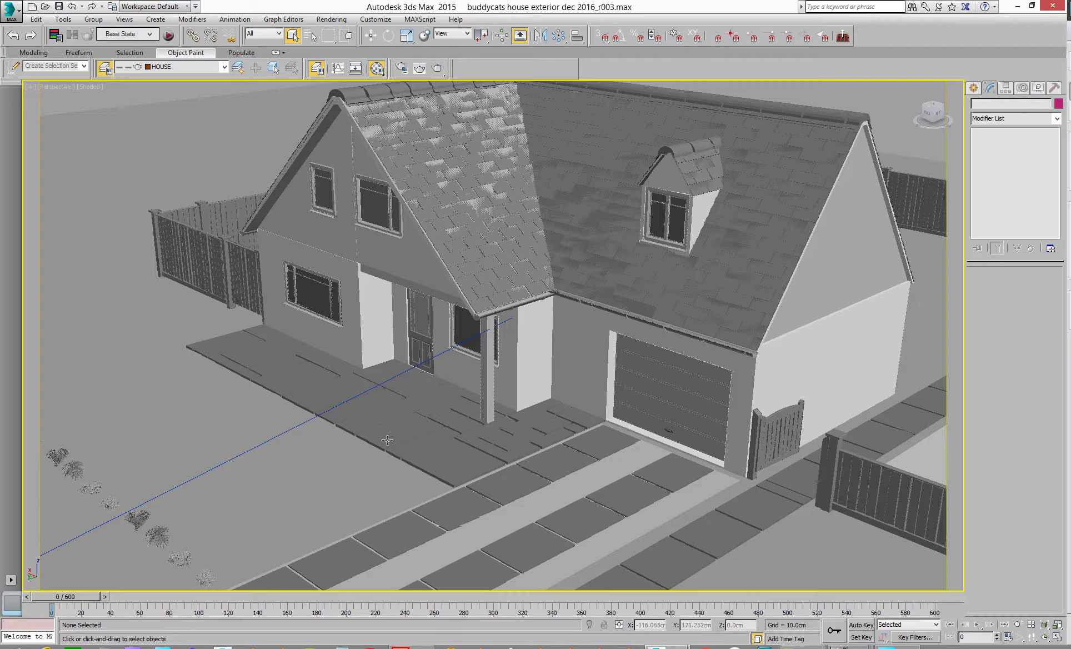
middle_click_drag(388, 440, 502, 402, "alt")
scroll(482, 427, "up", 2)
scroll(505, 406, "up", 2)
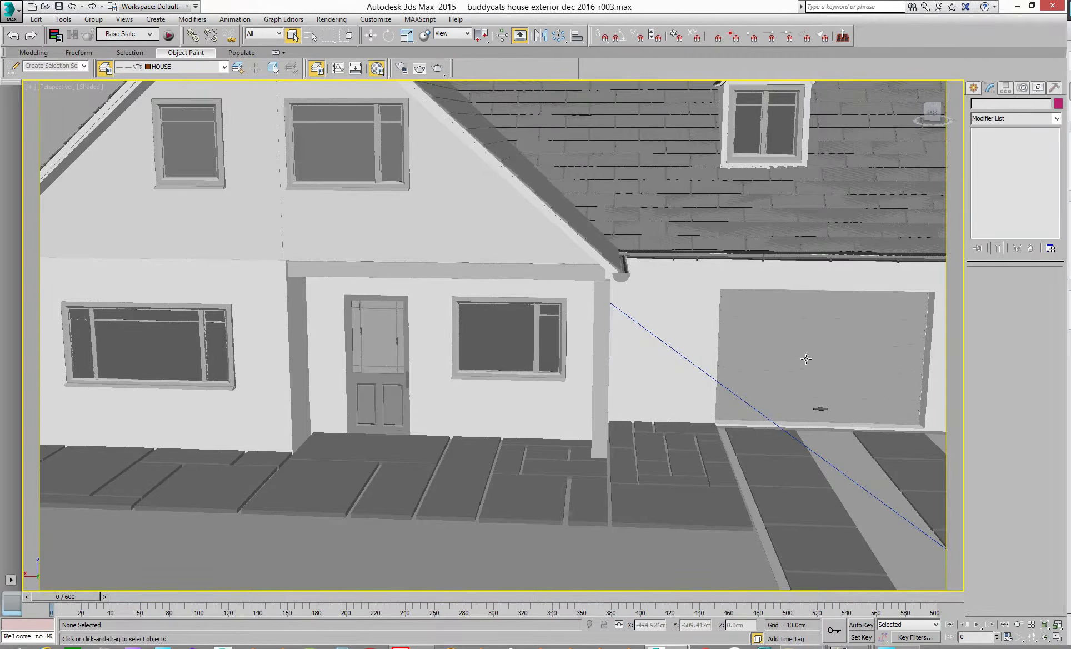
middle_click_drag(456, 382, 415, 362, "alt")
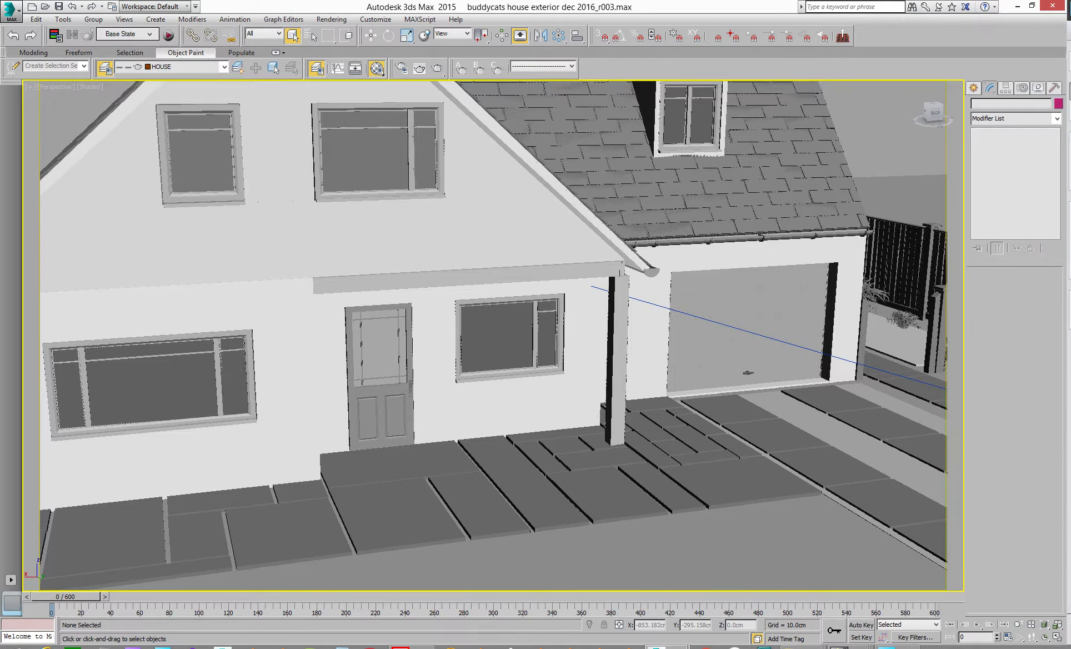
key("m")
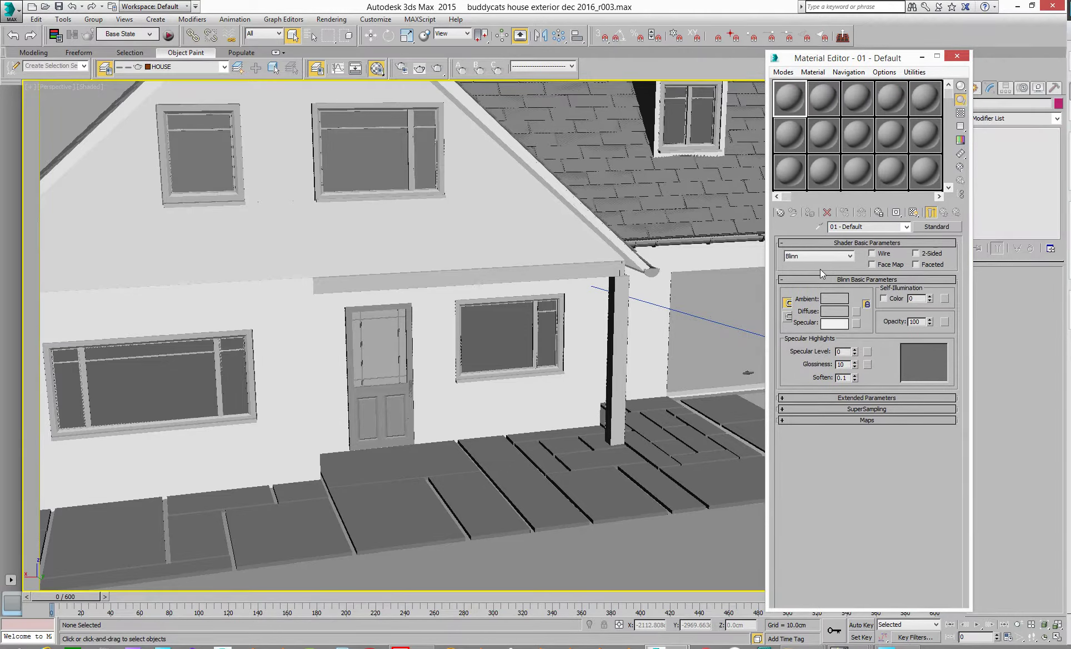
Step: Eyedrop the house's multi/sub-object material, view its gutter_032grey sub-material, then minimize the editor
left_click(819, 226)
left_click(484, 231)
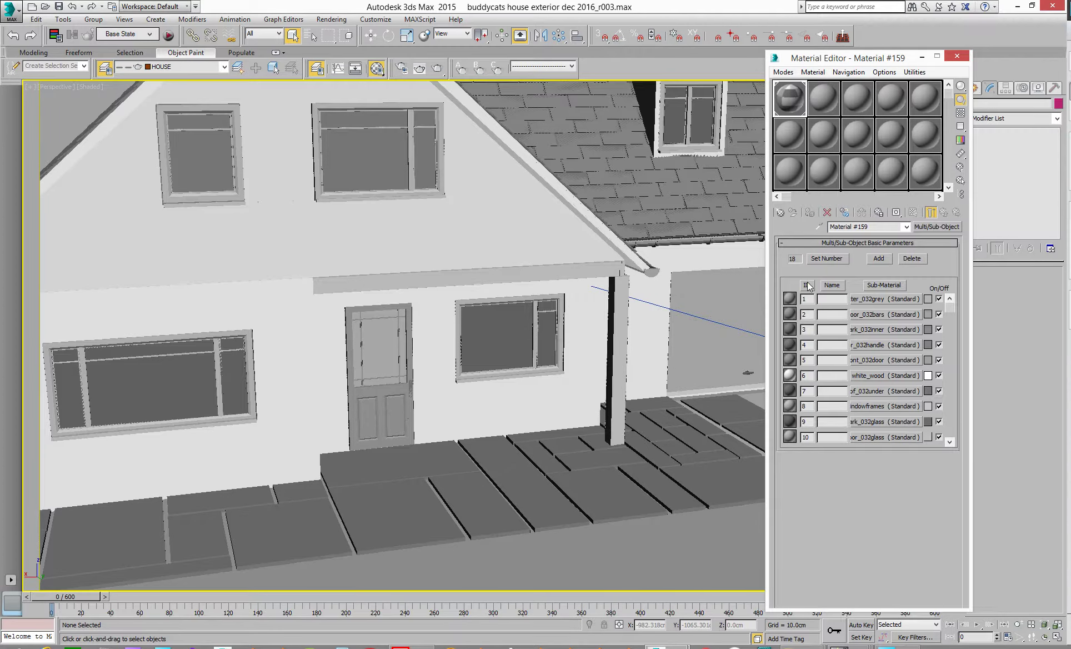
left_click(865, 298)
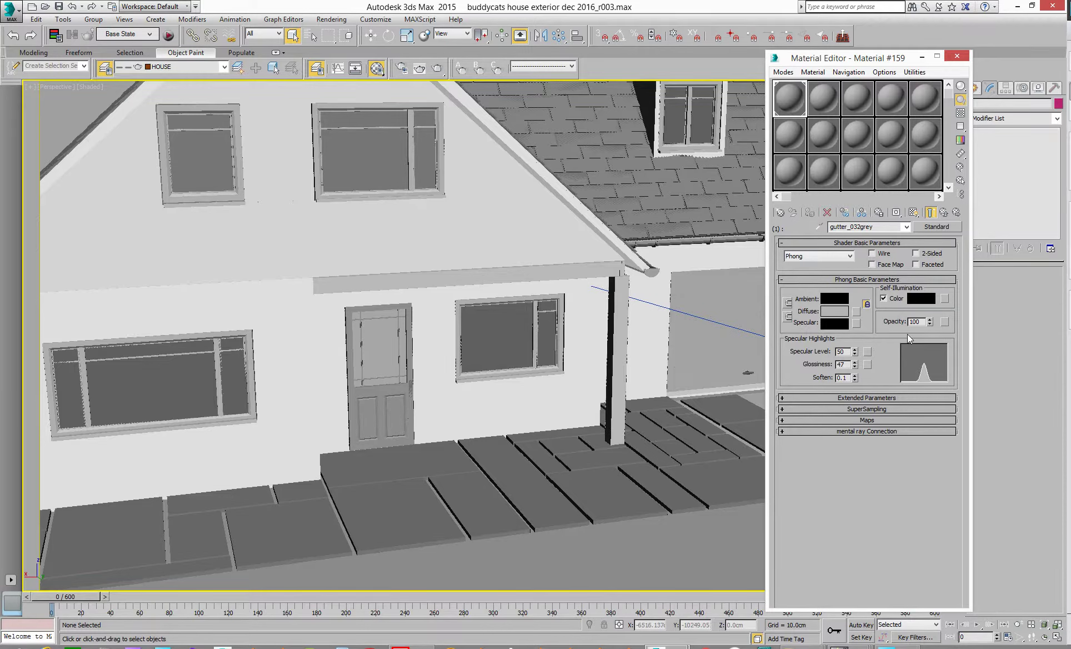
left_click(923, 57)
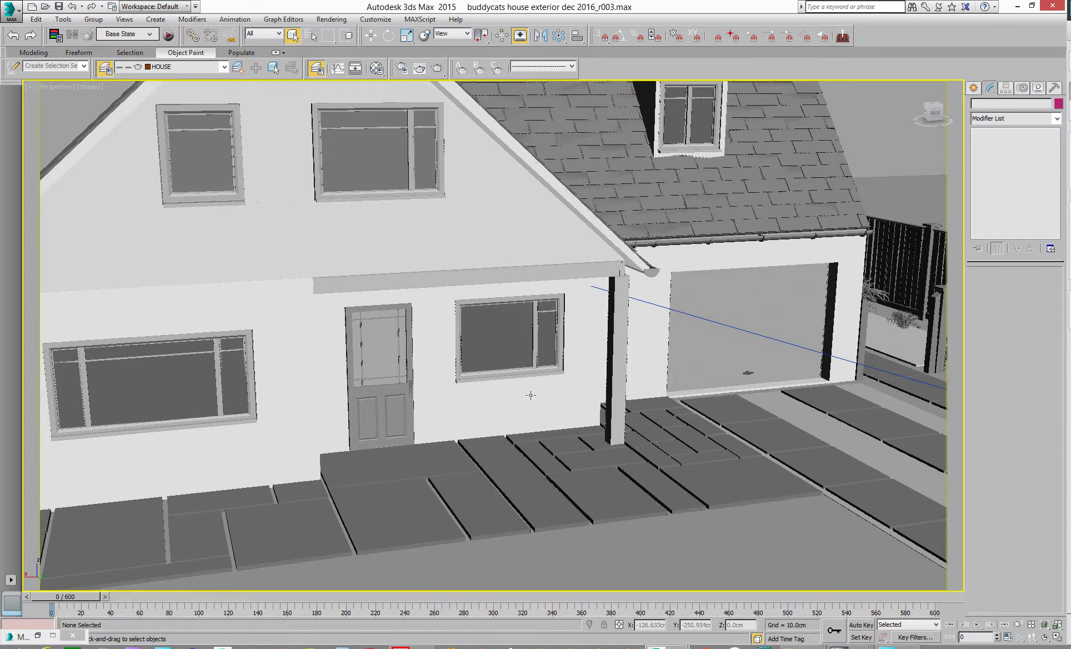
Step: Select slabs_upper and orbit over the roof to inspect its dark broken shading
left_click(531, 395)
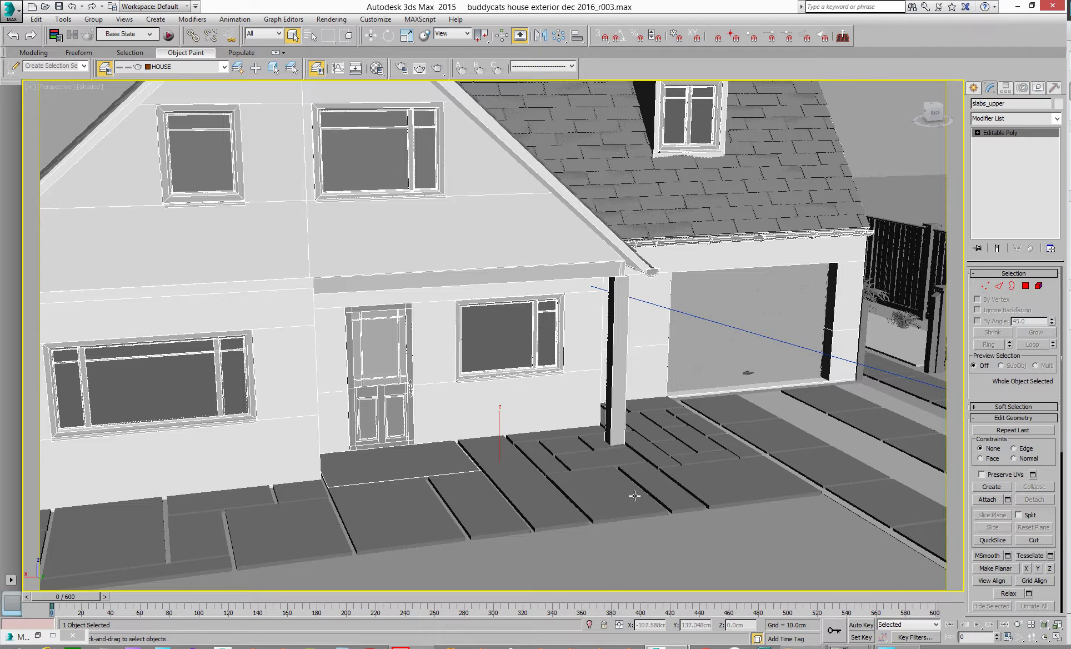
mouse_move(666, 645)
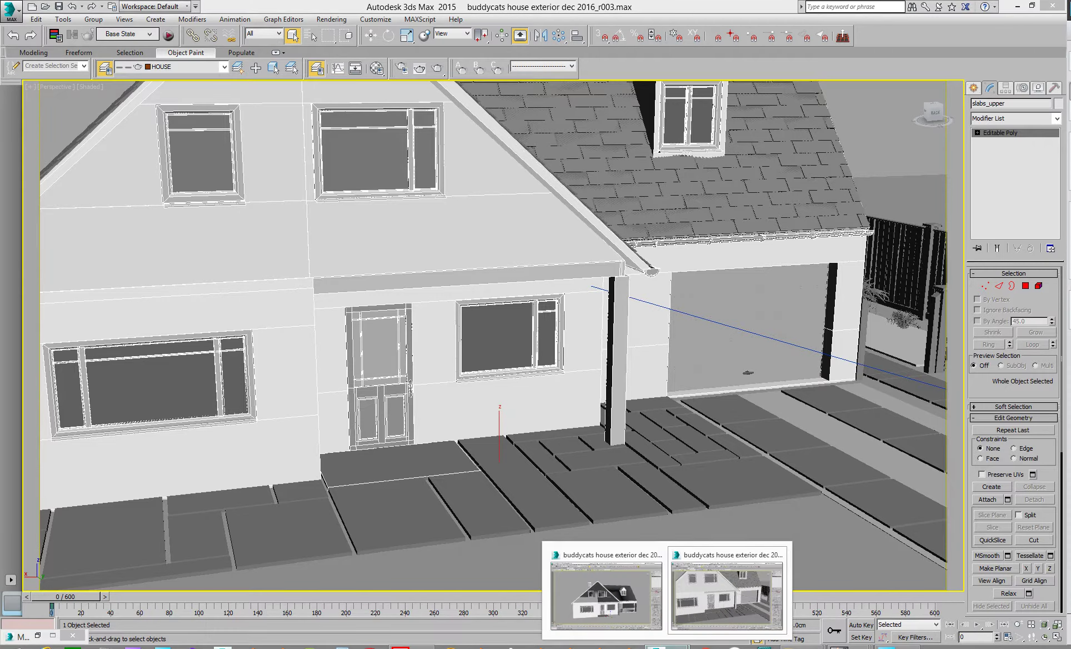
left_click(614, 611)
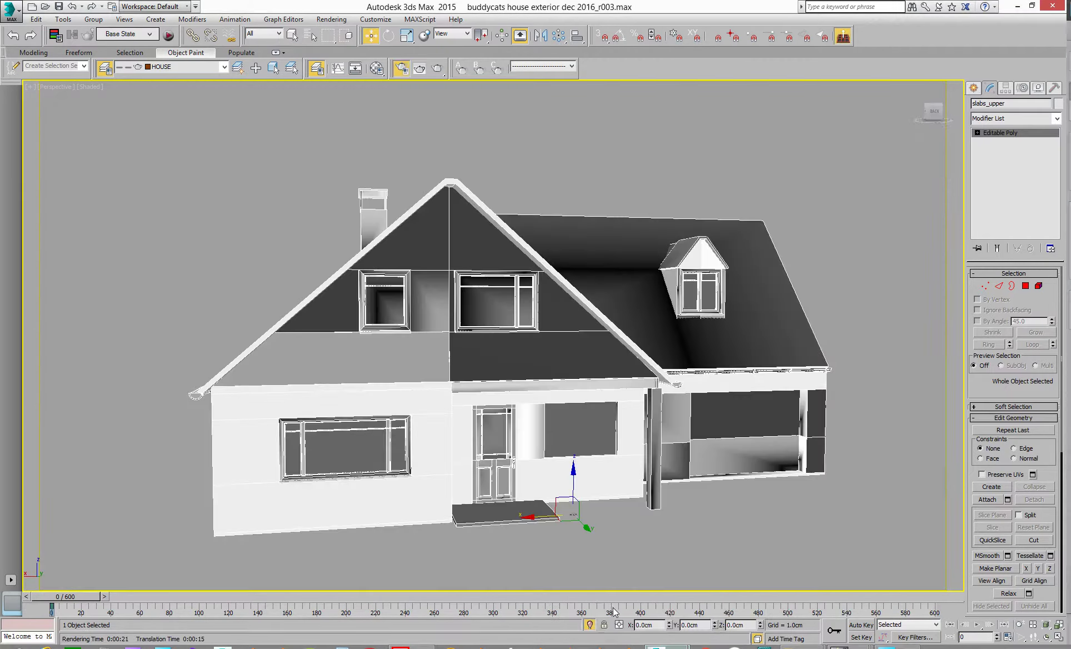
scroll(491, 403, "up", 10)
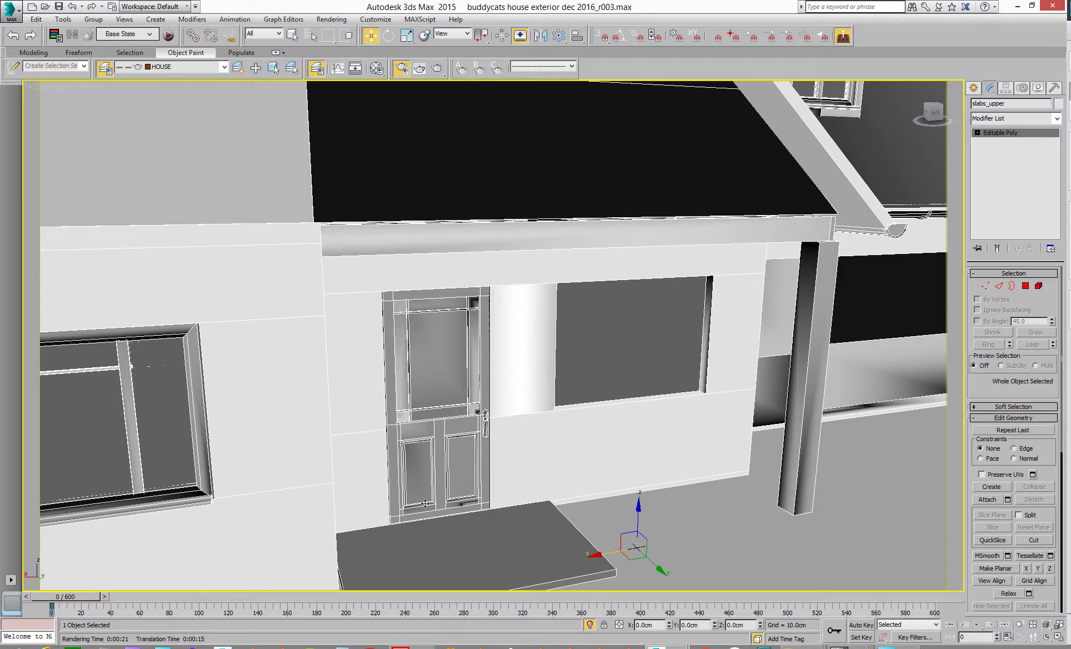
scroll(425, 504, "up", 2)
scroll(592, 316, "down", 2)
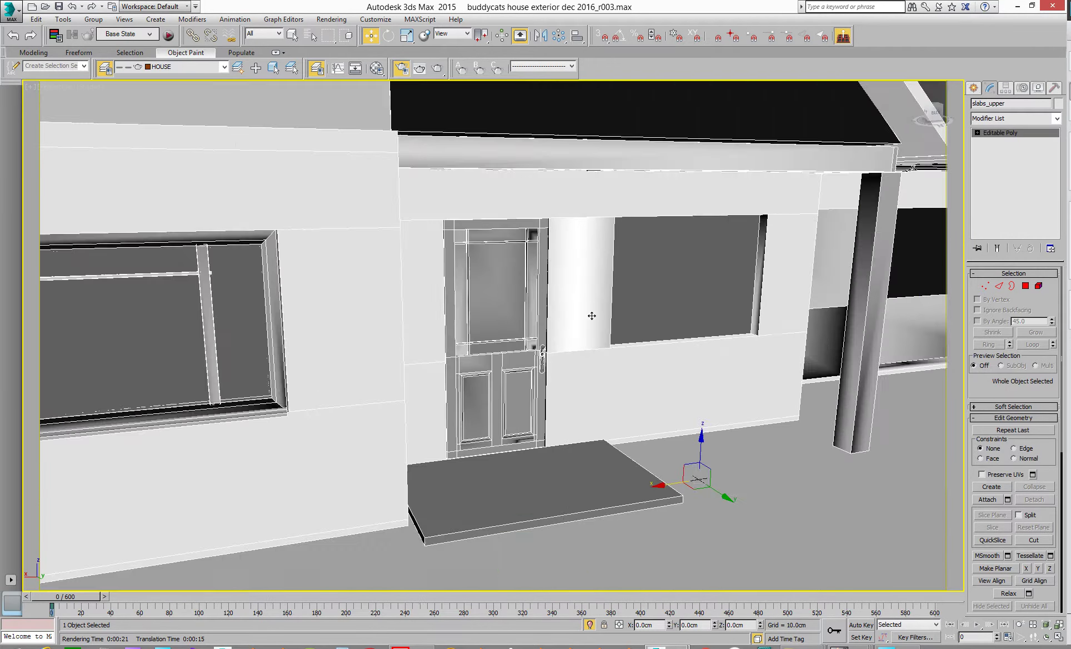
mouse_move(592, 316)
middle_mouse_down("alt")
mouse_move(576, 349)
mouse_move(605, 327)
middle_mouse_up("alt")
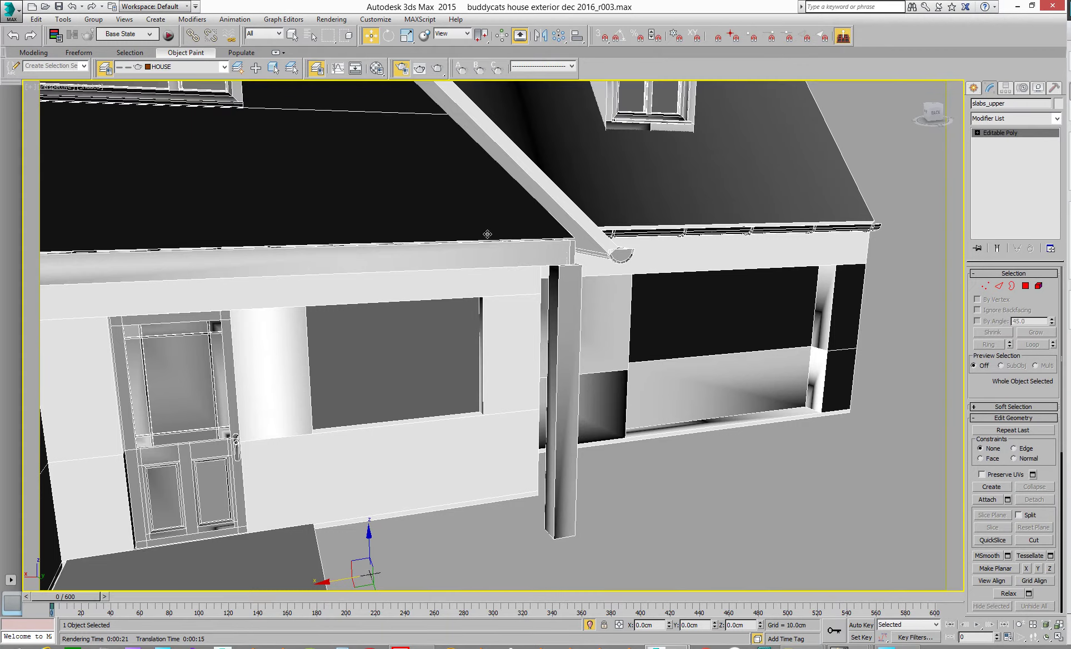
scroll(560, 296, "down", 3)
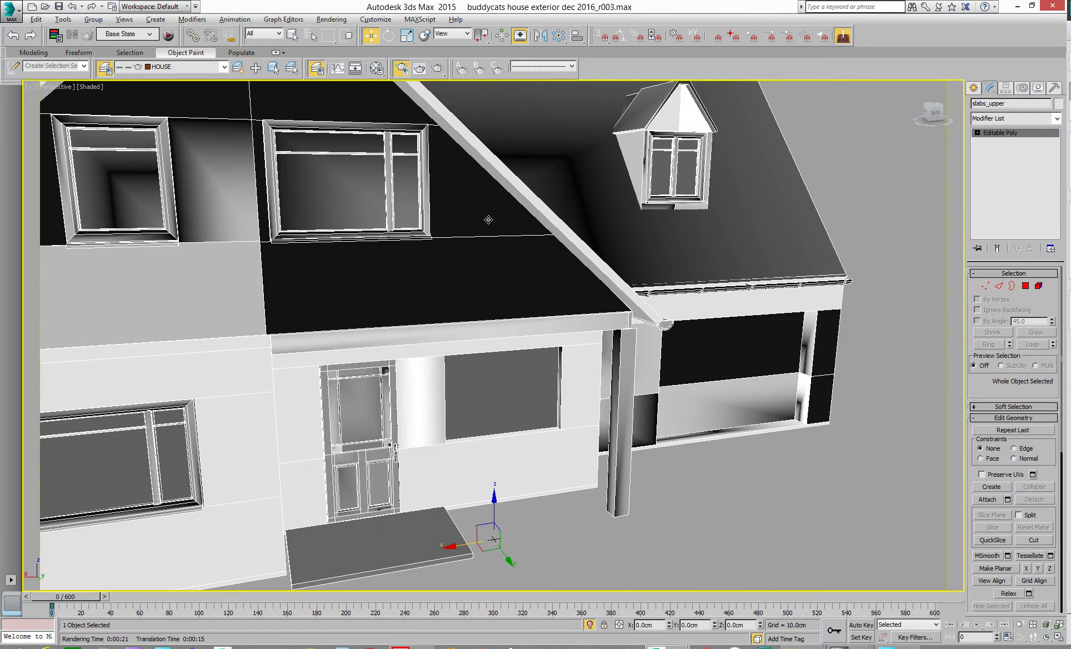
mouse_move(488, 219)
middle_mouse_down("alt")
mouse_move(490, 271)
mouse_move(431, 245)
mouse_move(491, 228)
middle_mouse_up("alt")
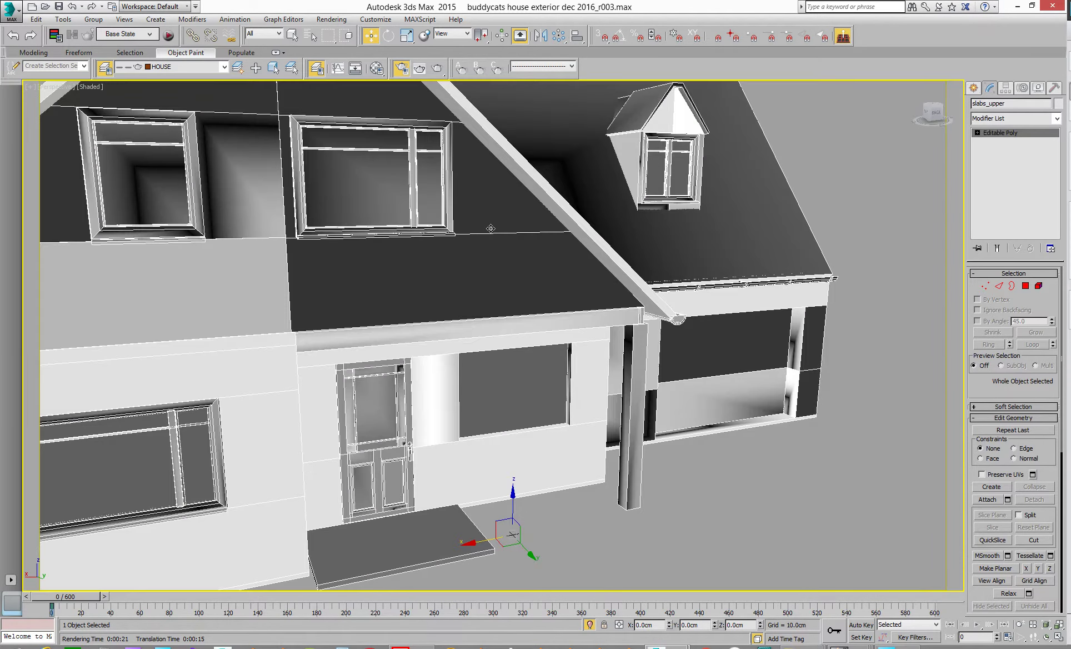
Step: Compare against the other 3ds Max window, inspect the porch, and open the Modifier List
mouse_move(667, 646)
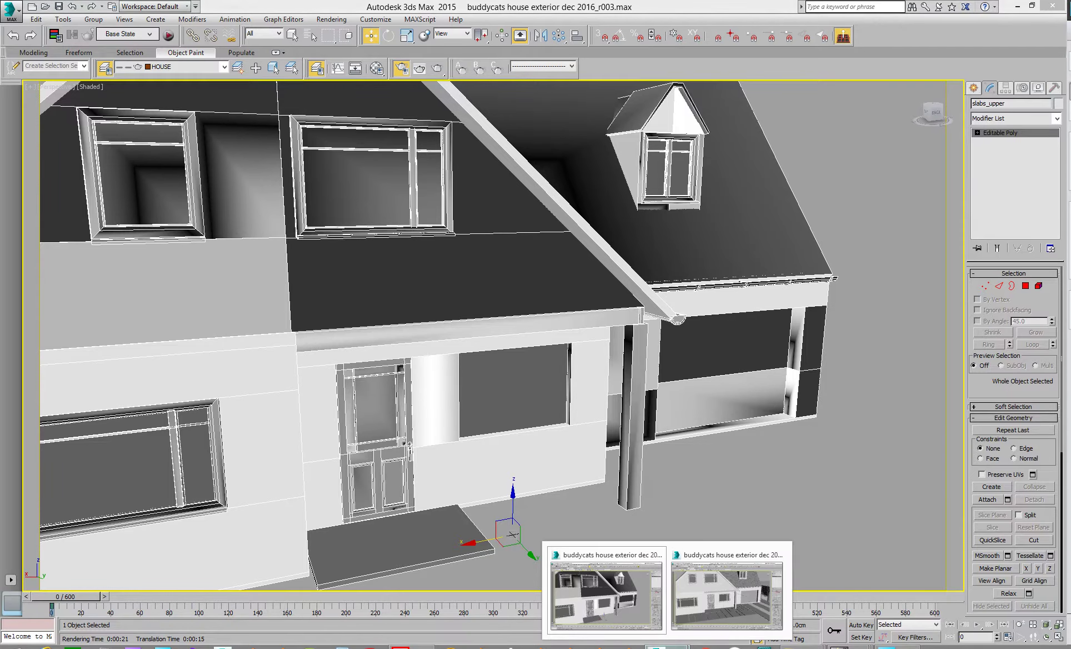
left_click(728, 589)
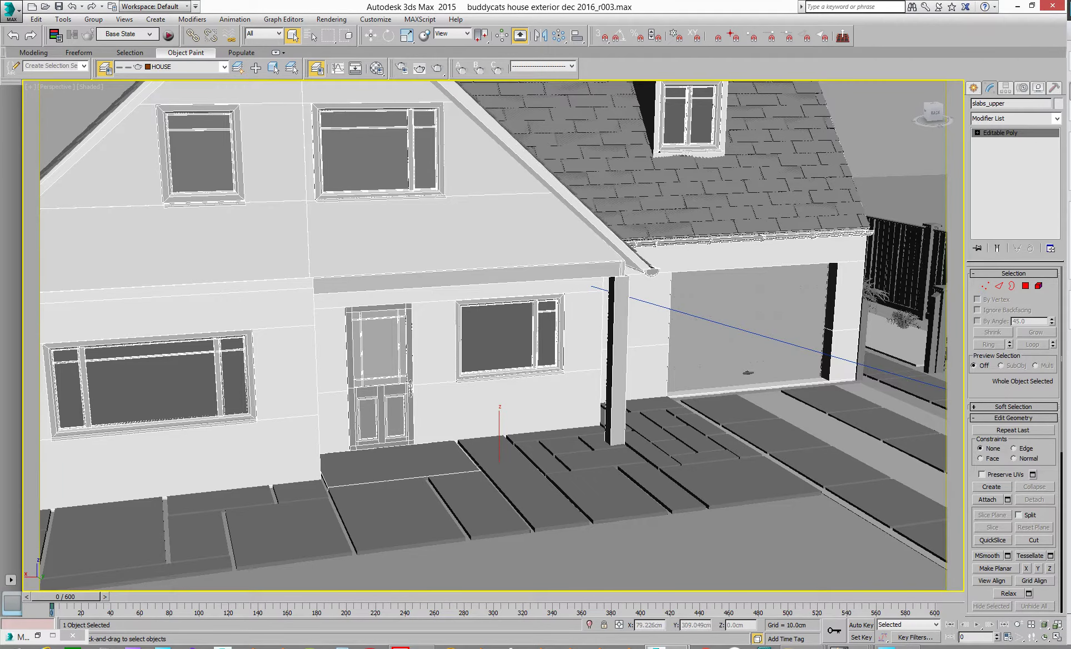
mouse_move(666, 646)
left_click(658, 614)
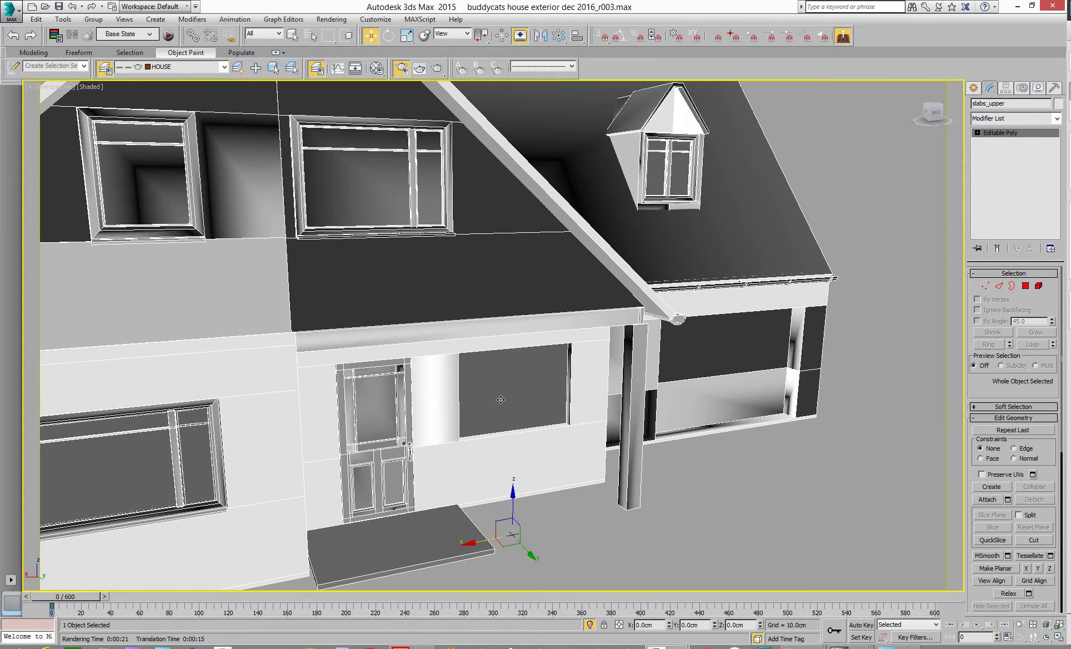
middle_click_drag(490, 388, 503, 393, "alt")
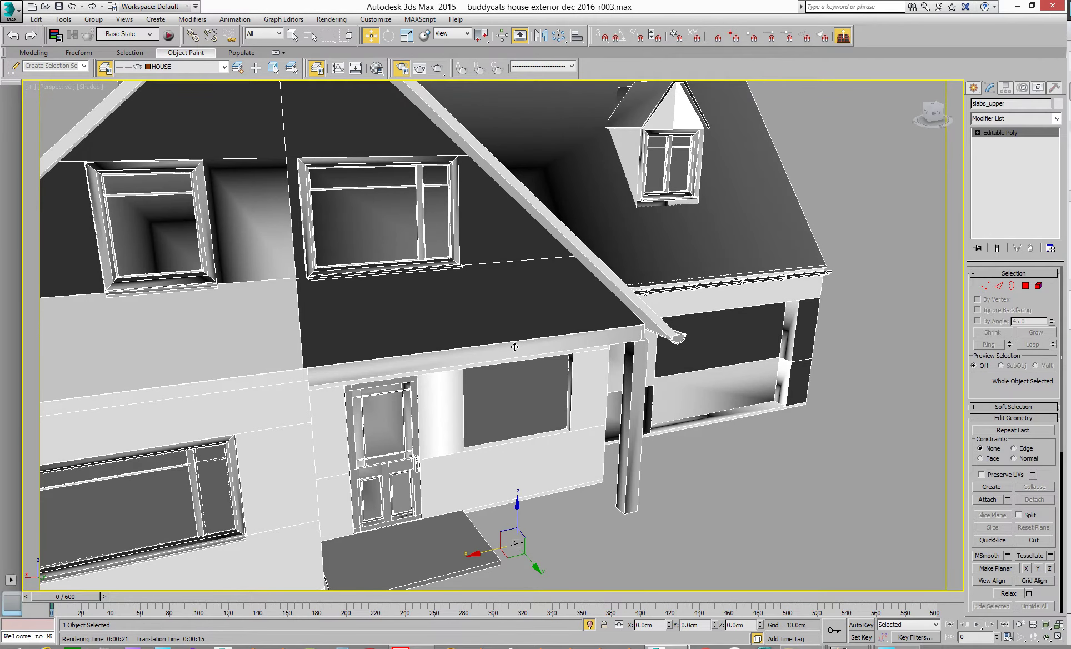
scroll(593, 362, "down", 5)
mouse_move(594, 362)
middle_mouse_down()
mouse_move(560, 372)
mouse_move(590, 376)
middle_mouse_up()
left_click(1014, 118)
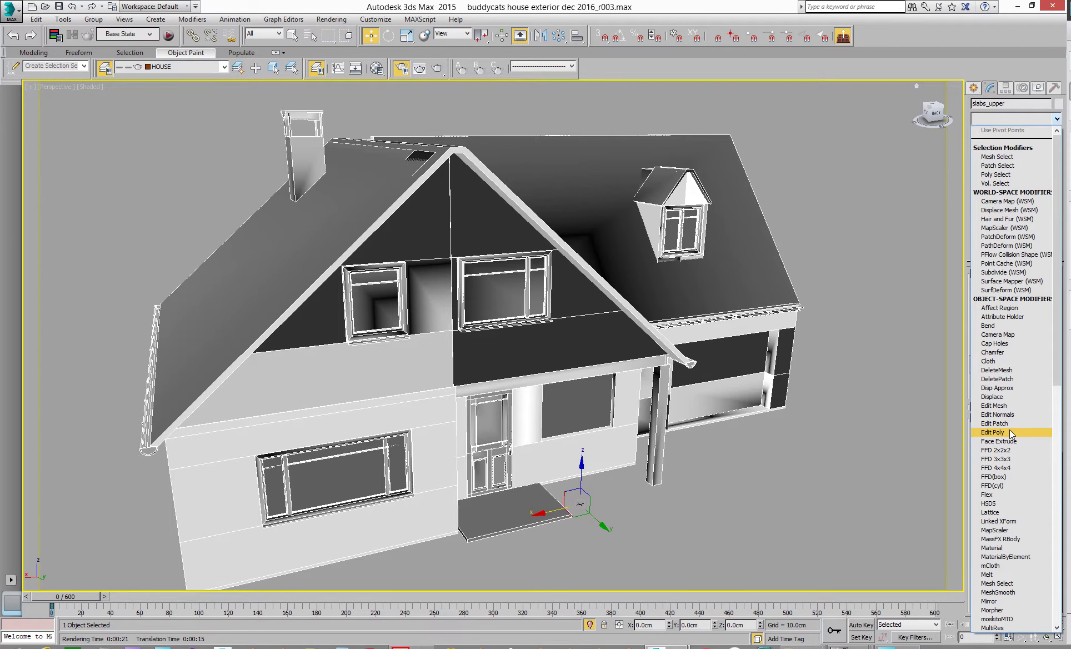
Step: Add an Edit Poly modifier to slabs_upper, Collapse All, and orbit to confirm even shading
left_click(1009, 431)
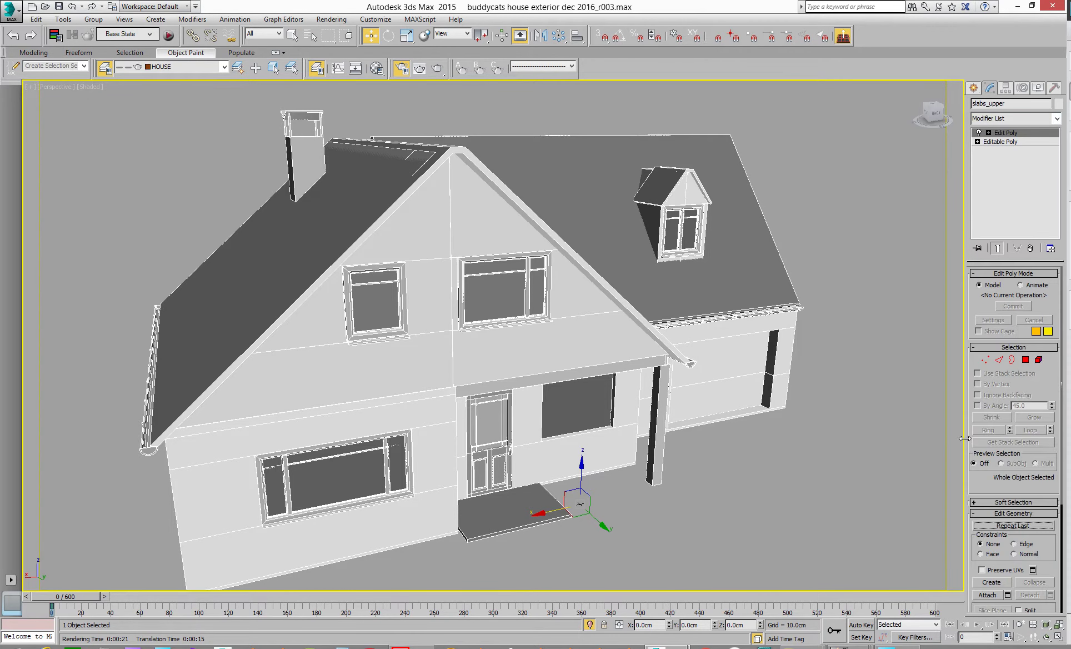
middle_click_drag(789, 450, 667, 408, "alt")
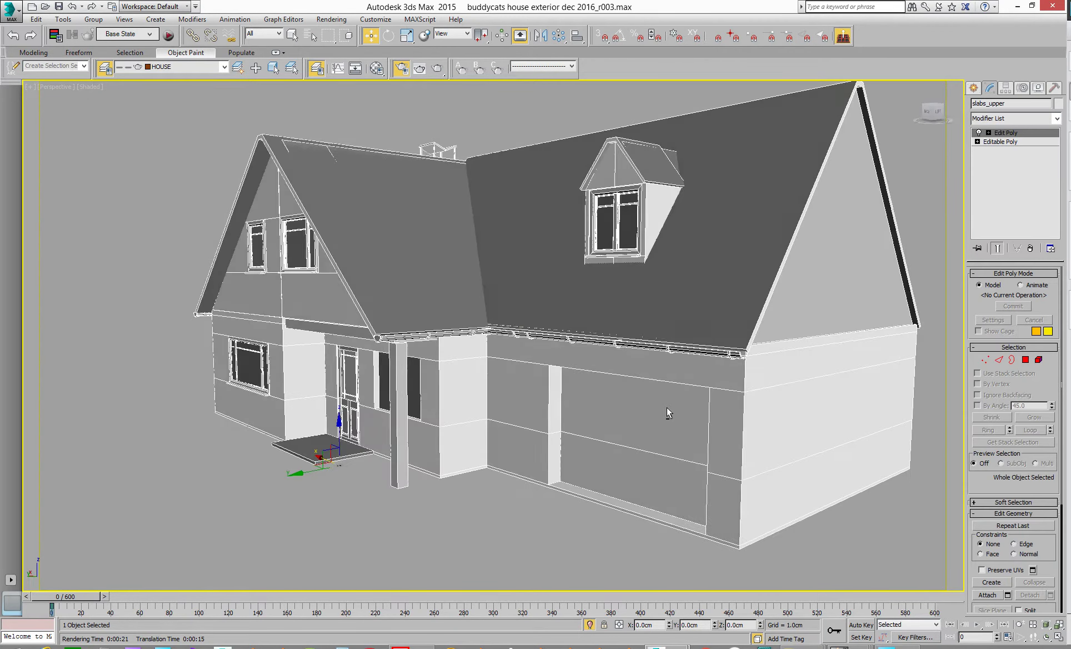
left_click(1030, 248)
middle_click_drag(722, 439, 742, 395, "alt")
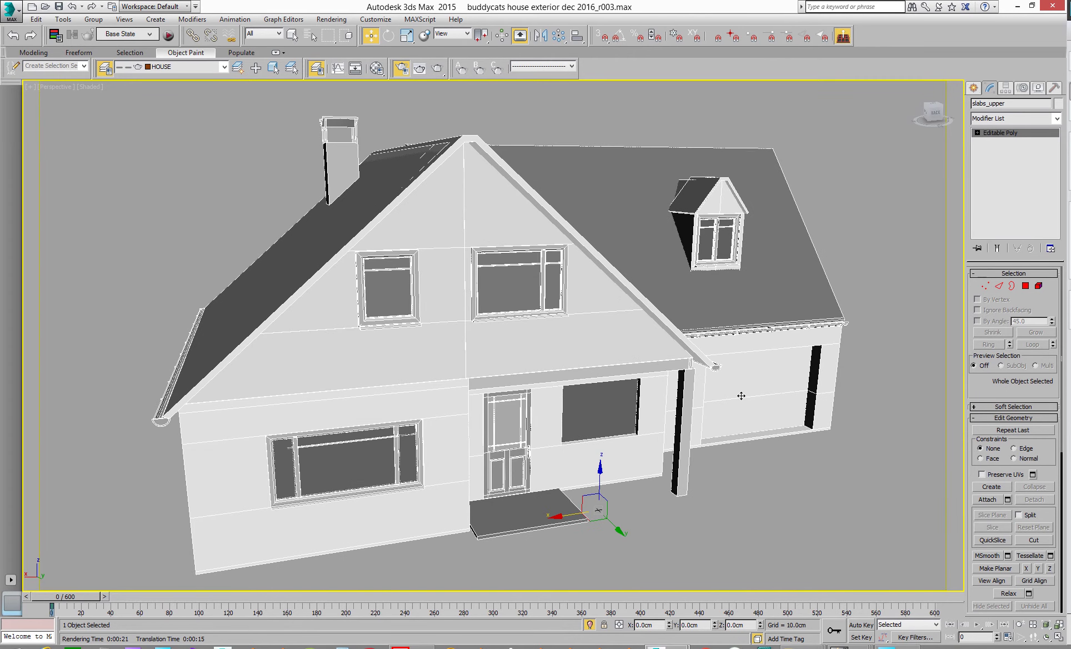
mouse_move(658, 449)
middle_mouse_down("alt")
mouse_move(556, 439)
mouse_move(632, 437)
mouse_move(672, 454)
middle_mouse_up("alt")
scroll(648, 439, "up", 2)
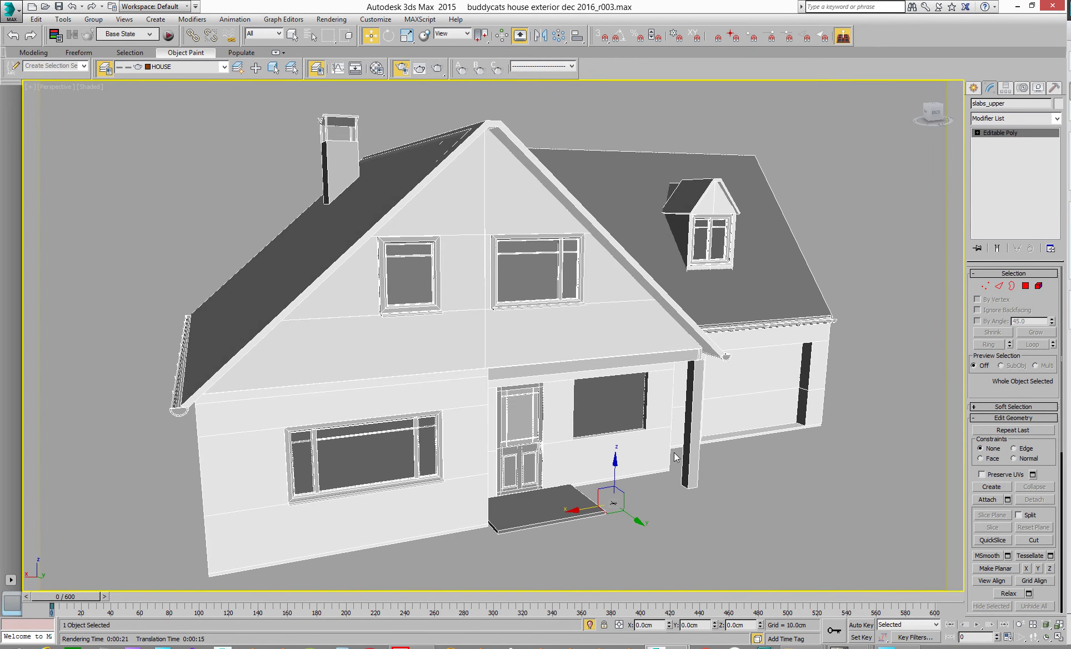